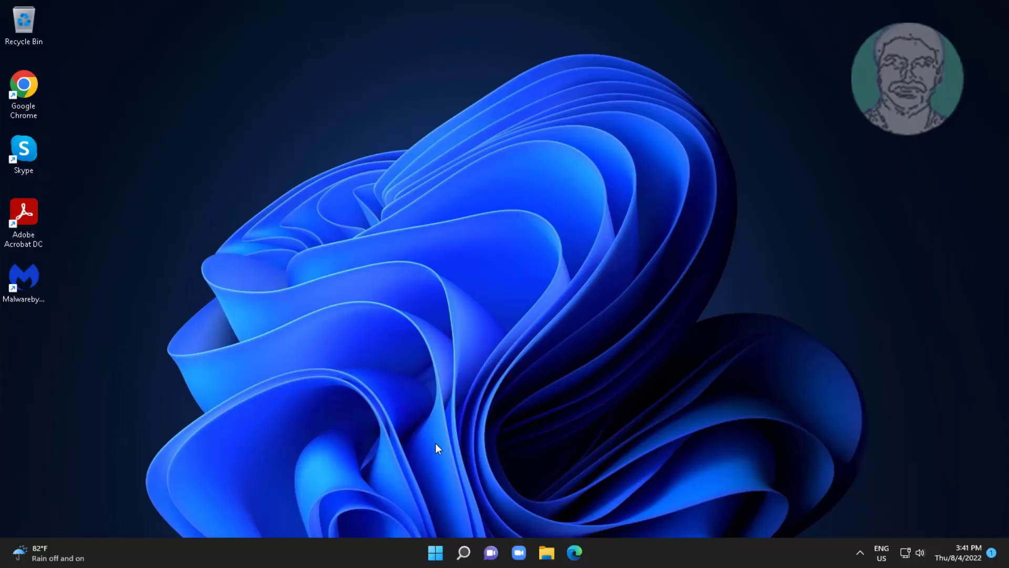
- Search Windows for 'control panel' and open the Control Panel best match
{"action": "left_click", "coordinate": [464, 552]}
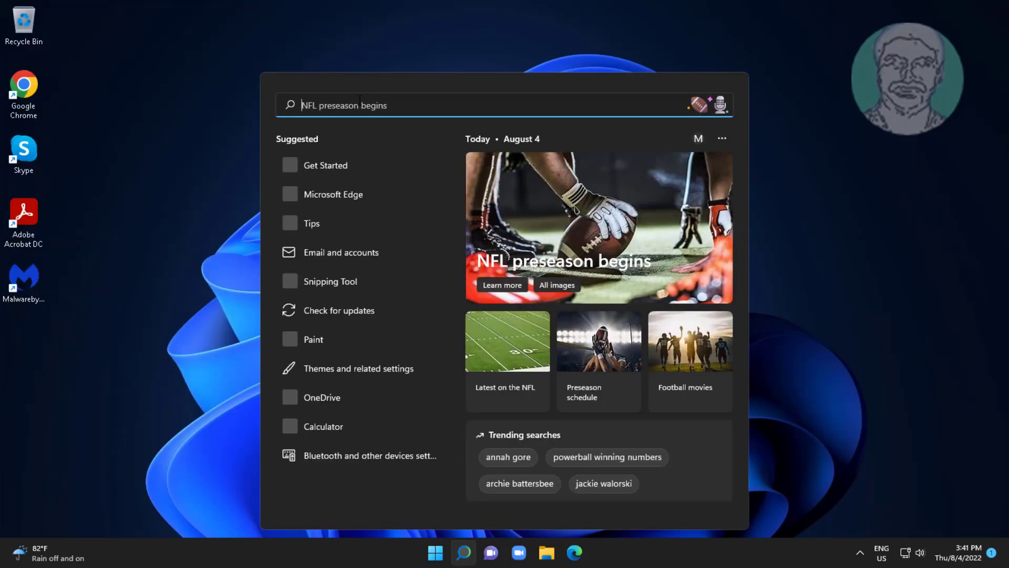
{"action": "type", "text": "co"}
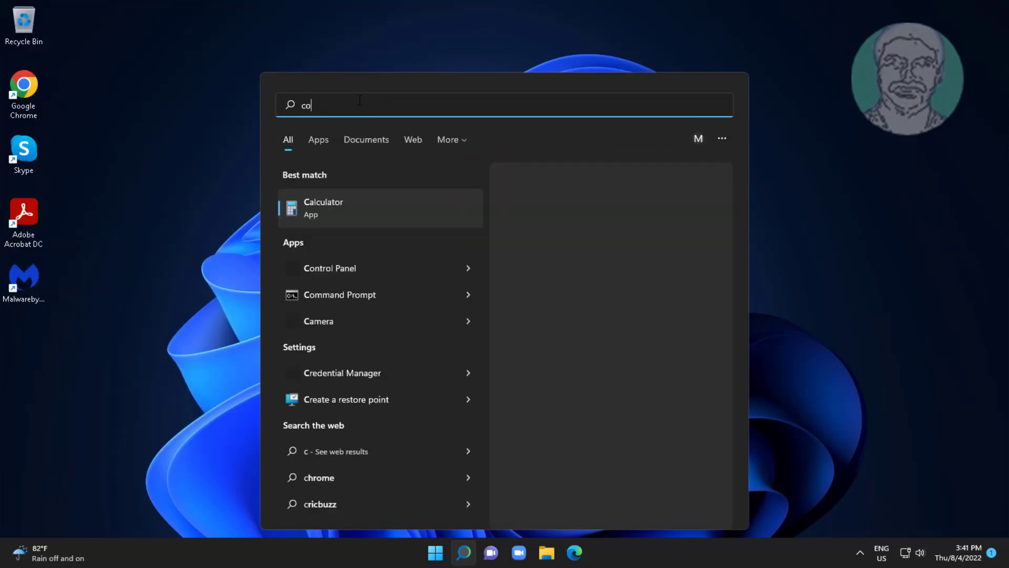
{"action": "type", "text": "ntrol p"}
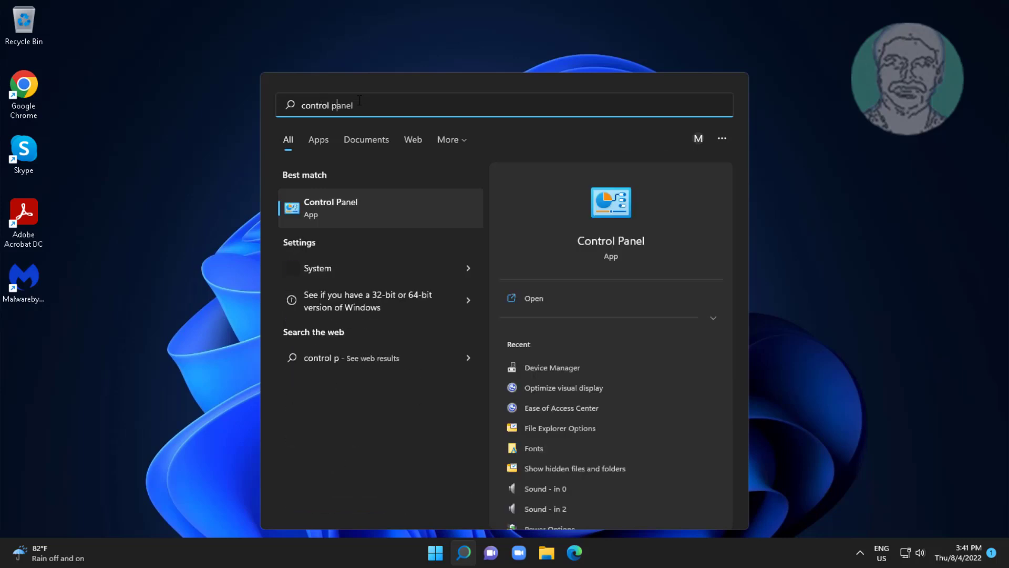
{"action": "type", "text": "anel"}
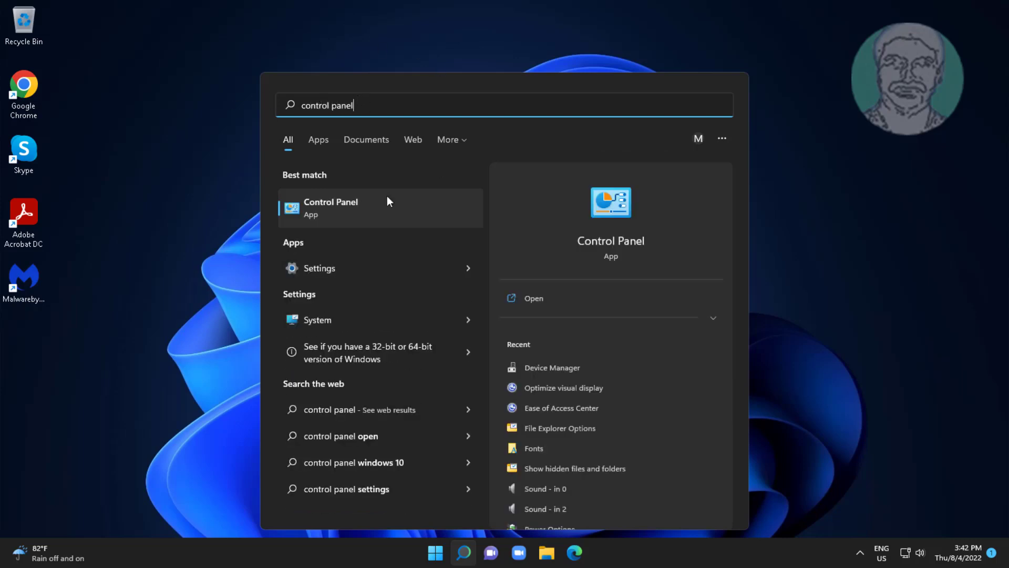
{"action": "left_click", "coordinate": [351, 202]}
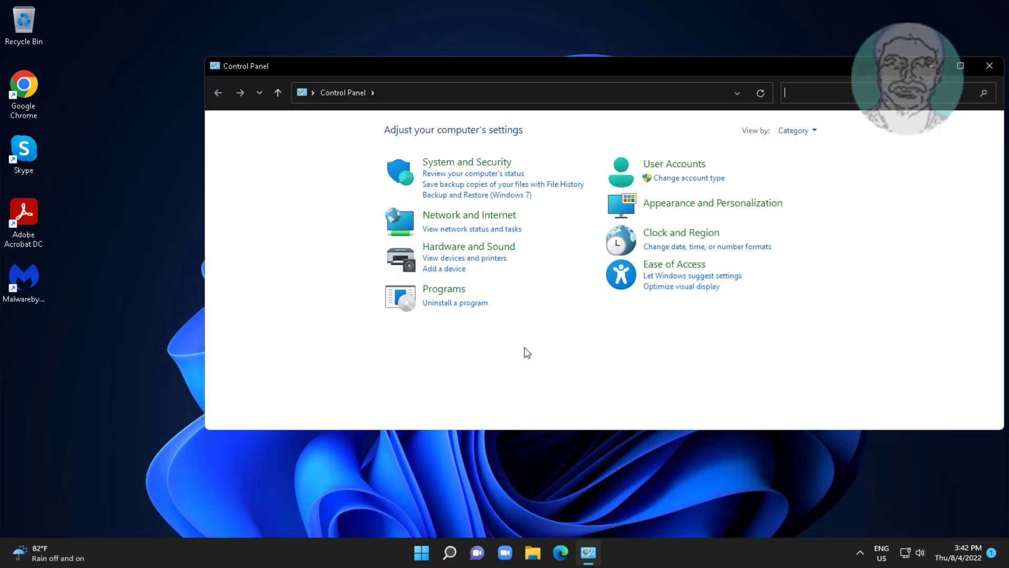
- Uninstall Microsoft OneDrive from the installed programs list
{"action": "left_click", "coordinate": [469, 307]}
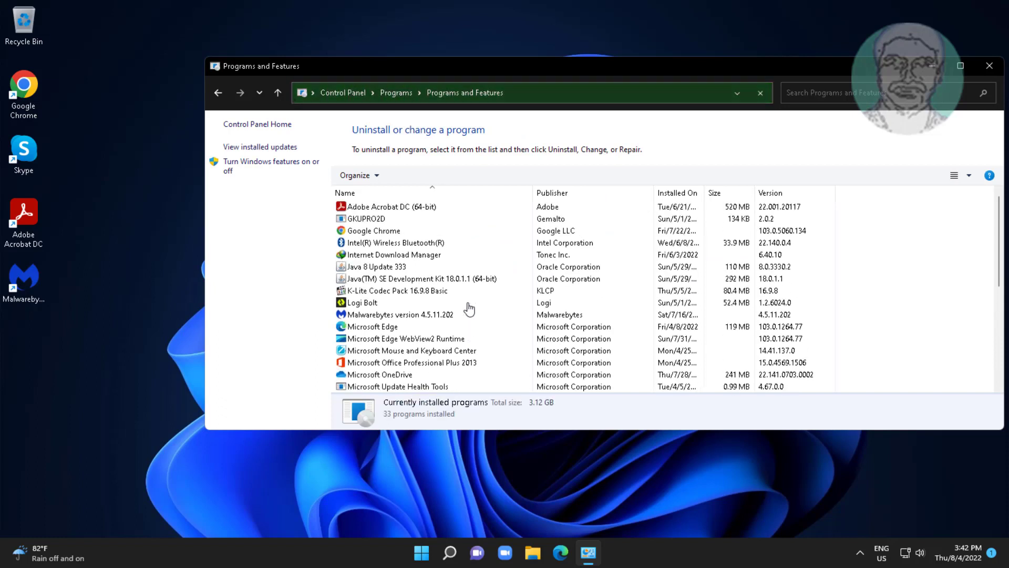
{"action": "left_click", "coordinate": [409, 375]}
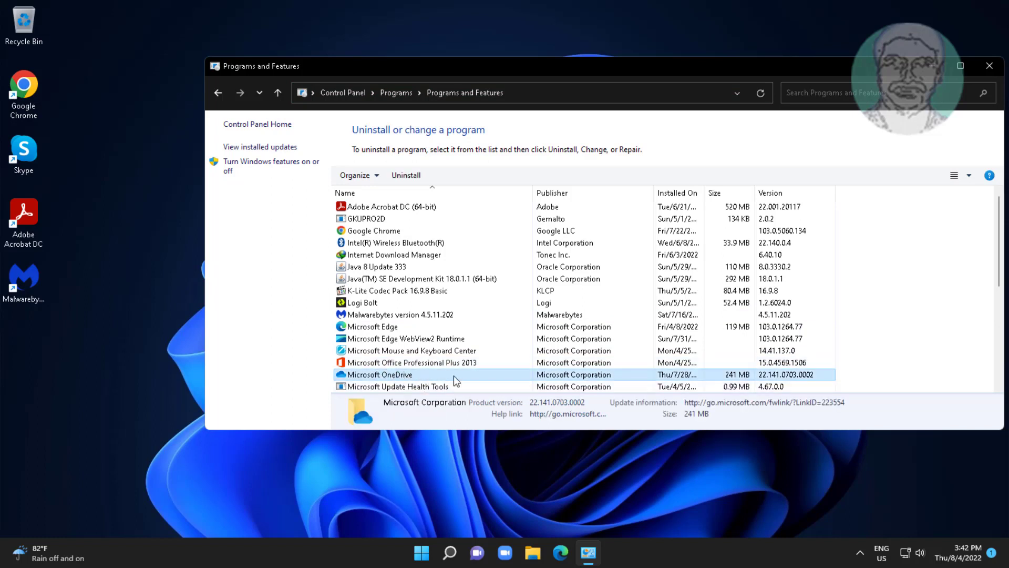
{"action": "left_click", "coordinate": [417, 176]}
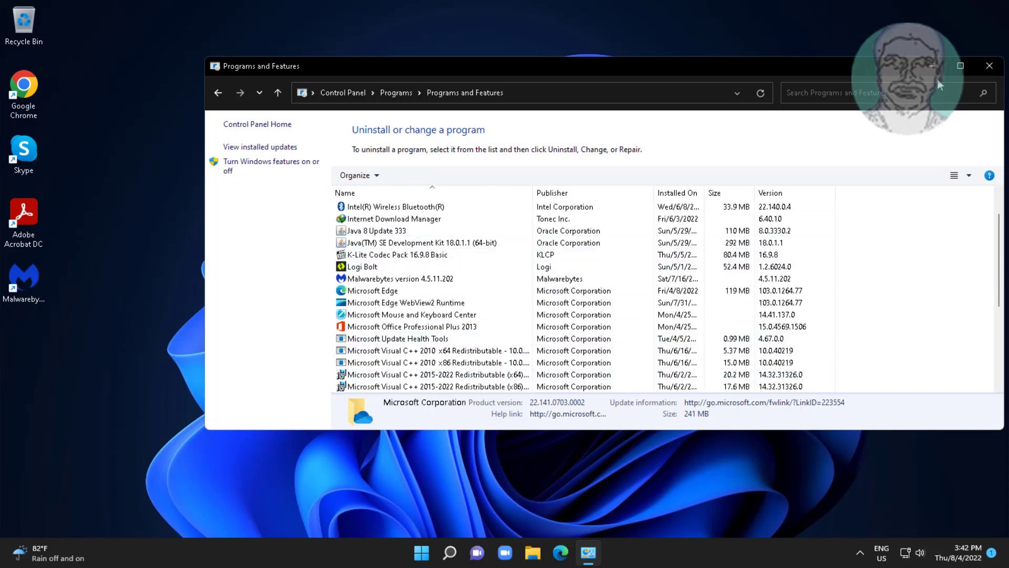
- Close the programs window and run Command Prompt as administrator from a 'cmd' search
{"action": "left_click", "coordinate": [986, 63]}
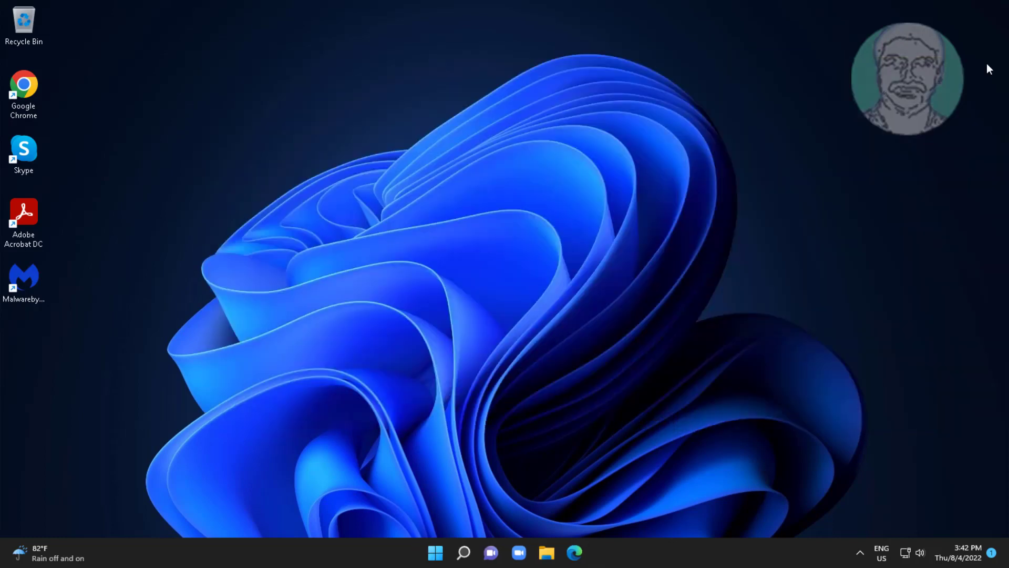
{"action": "left_click", "coordinate": [464, 551]}
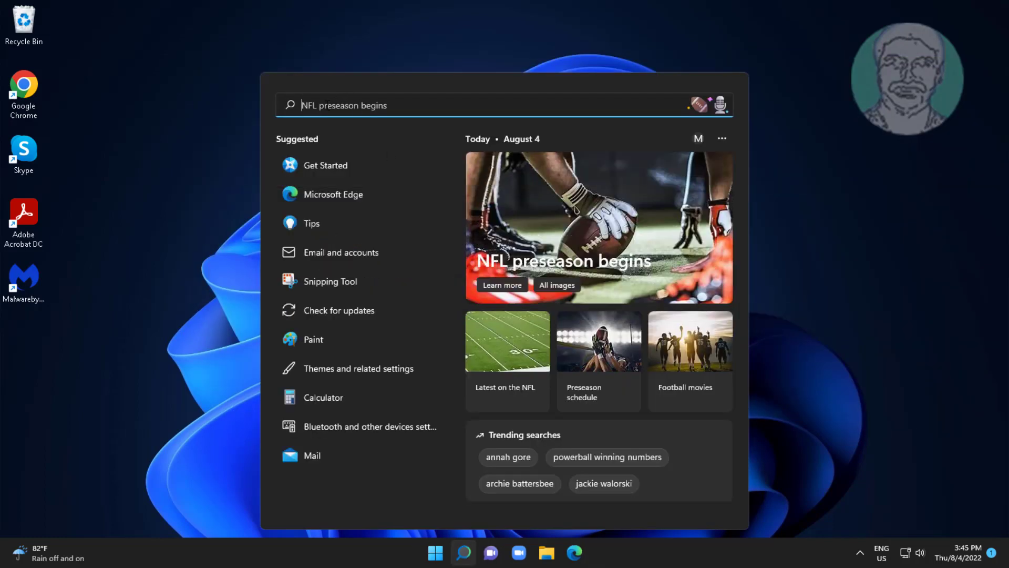
{"action": "type", "text": "cmd"}
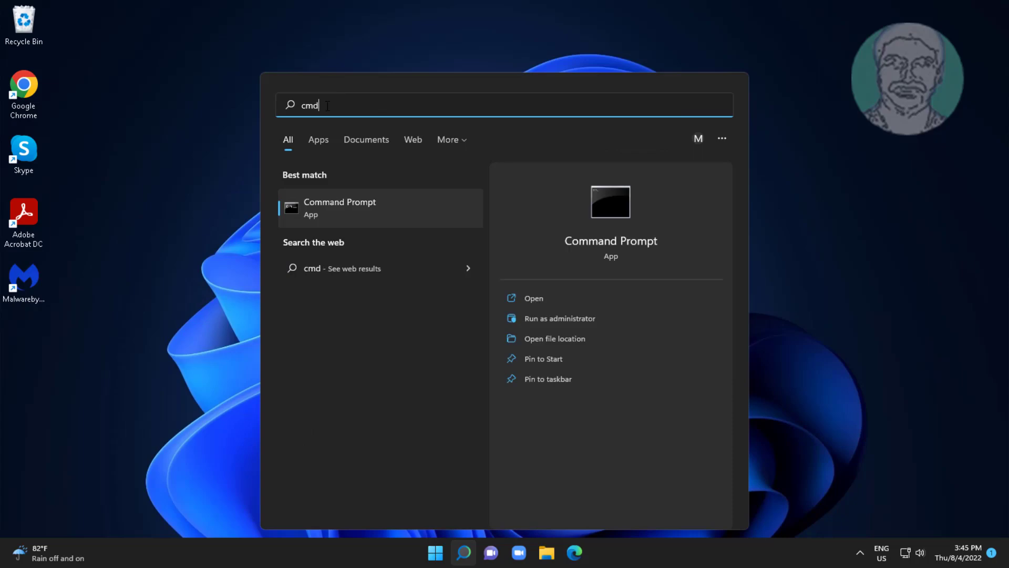
{"action": "right_click", "coordinate": [327, 205]}
{"action": "left_click", "coordinate": [399, 219]}
- Approve admin access, then unhide and delete IconCache.db in AppData\Local and relaunch Explorer
{"action": "left_click", "coordinate": [465, 377]}
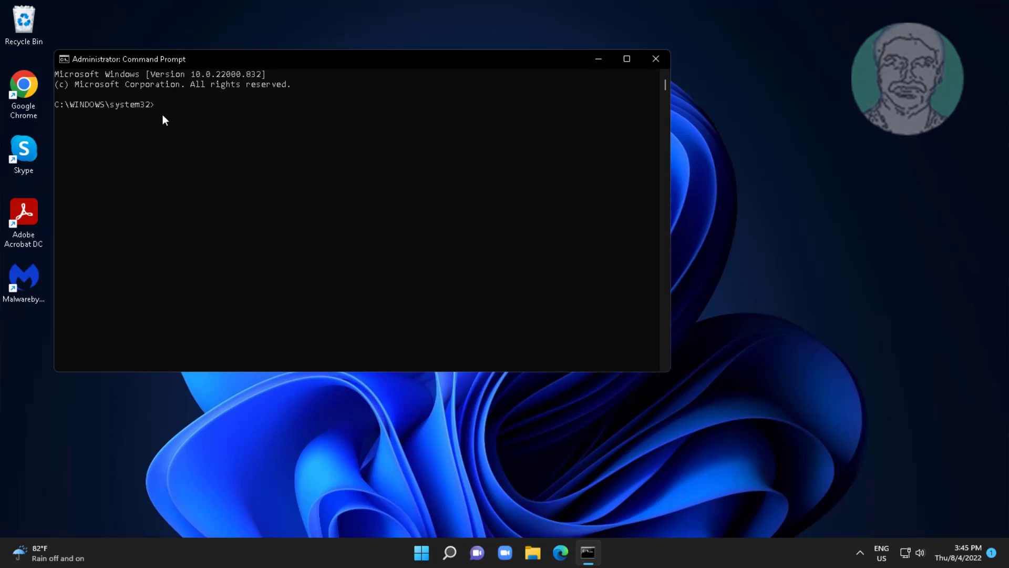
{"action": "type", "text": "cd /d %userprofile%\\AppData\\Local"}
{"action": "key", "text": "Return"}
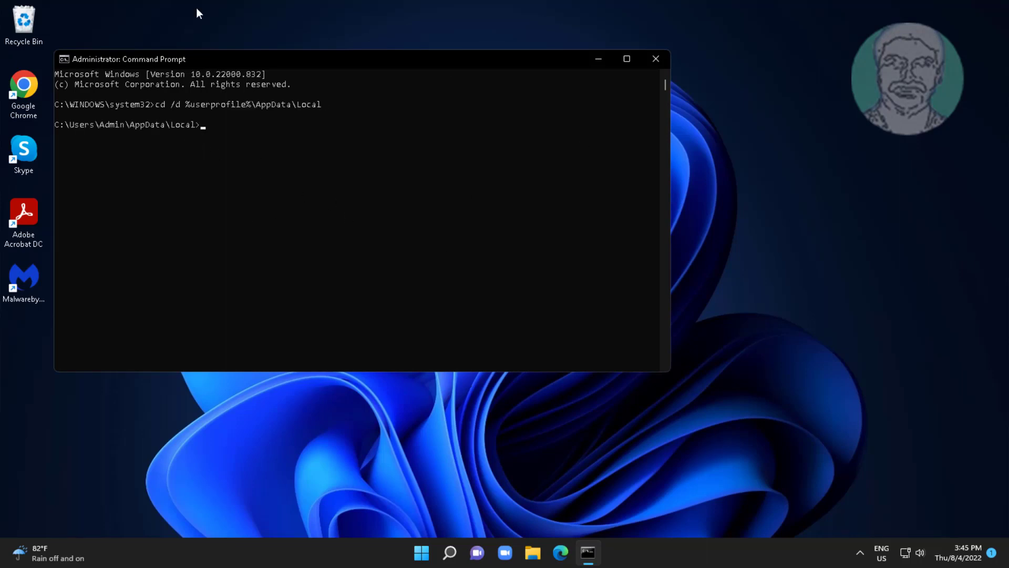
{"action": "type", "text": "attrib -h IconCache.db"}
{"action": "key", "text": "Return"}
{"action": "type", "text": "del IconCache.db"}
{"action": "key", "text": "Return"}
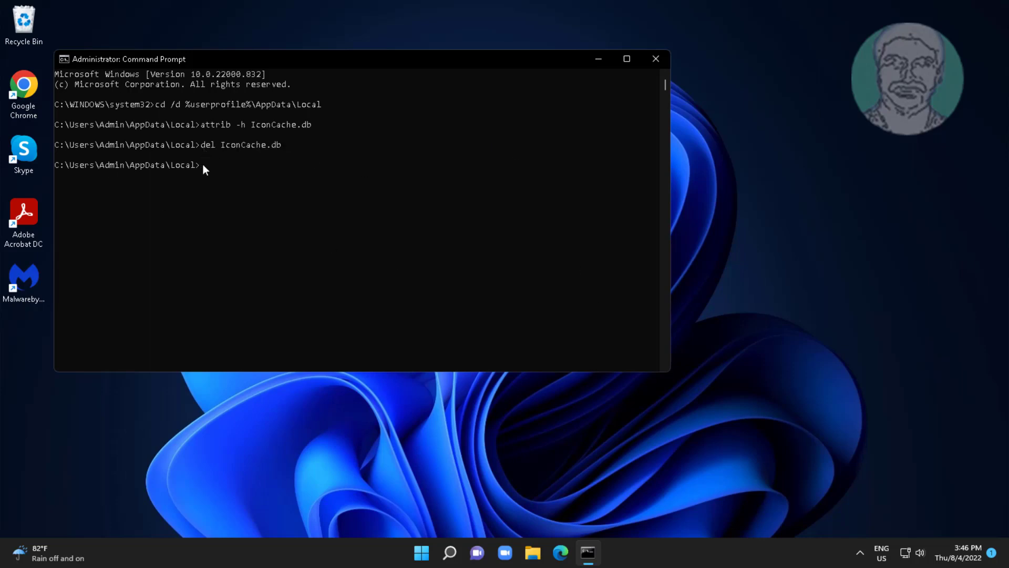
{"action": "type", "text": "start explorer"}
{"action": "key", "text": "Return"}
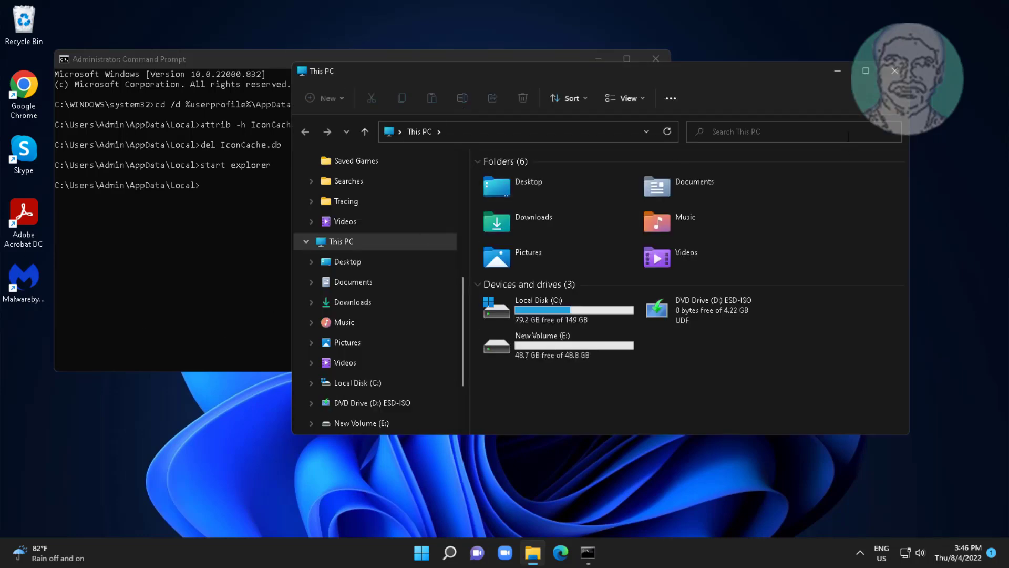
- Close This PC and Command Prompt, then restart the computer
{"action": "left_click", "coordinate": [893, 69]}
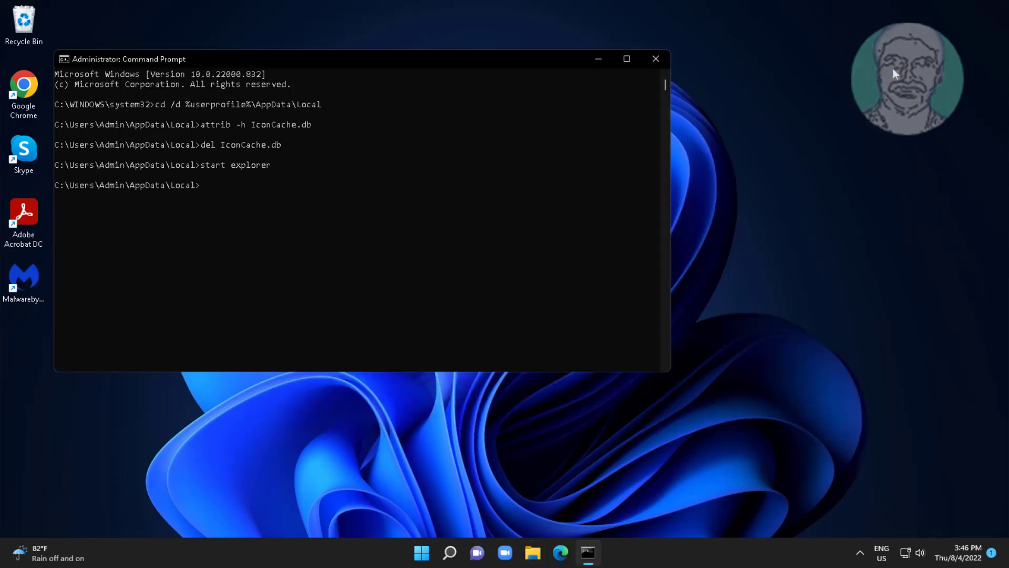
{"action": "left_click", "coordinate": [658, 61]}
{"action": "left_click", "coordinate": [436, 552]}
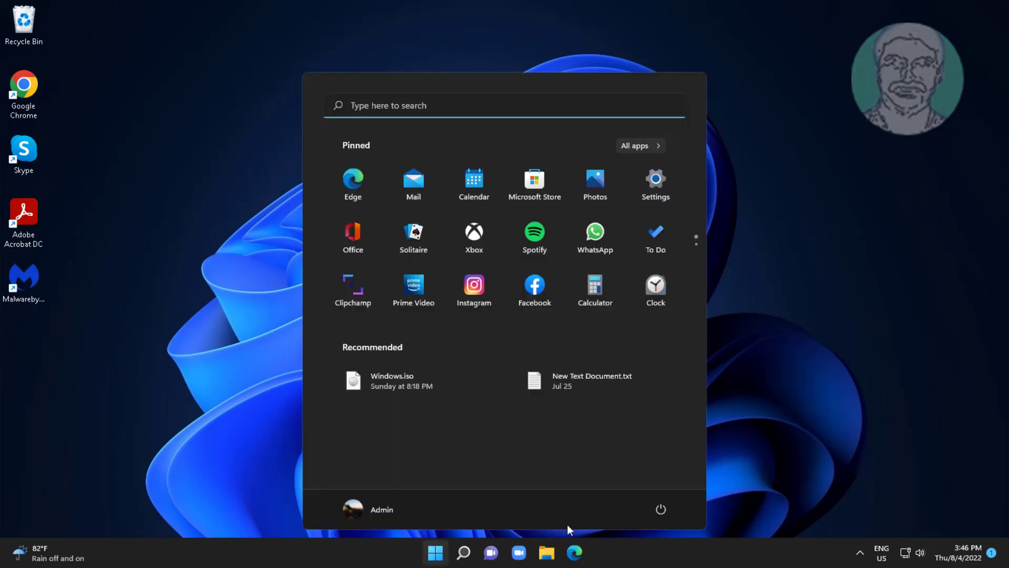
{"action": "left_click", "coordinate": [662, 509]}
{"action": "left_click", "coordinate": [641, 482]}
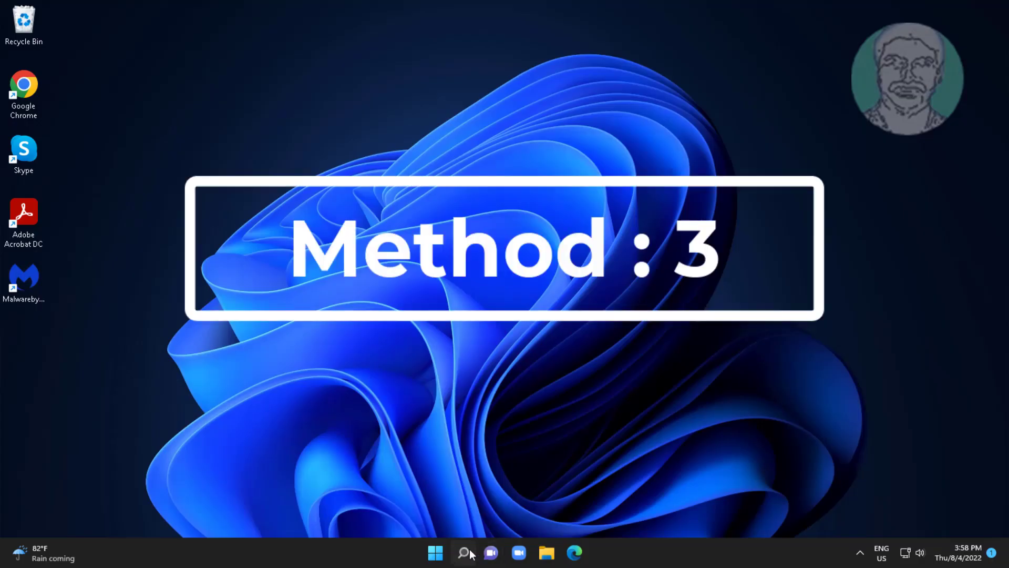
- Launch Command Prompt as administrator from a 'cmd' search and approve the UAC prompt
{"action": "left_click", "coordinate": [465, 552]}
{"action": "type", "text": "c"}
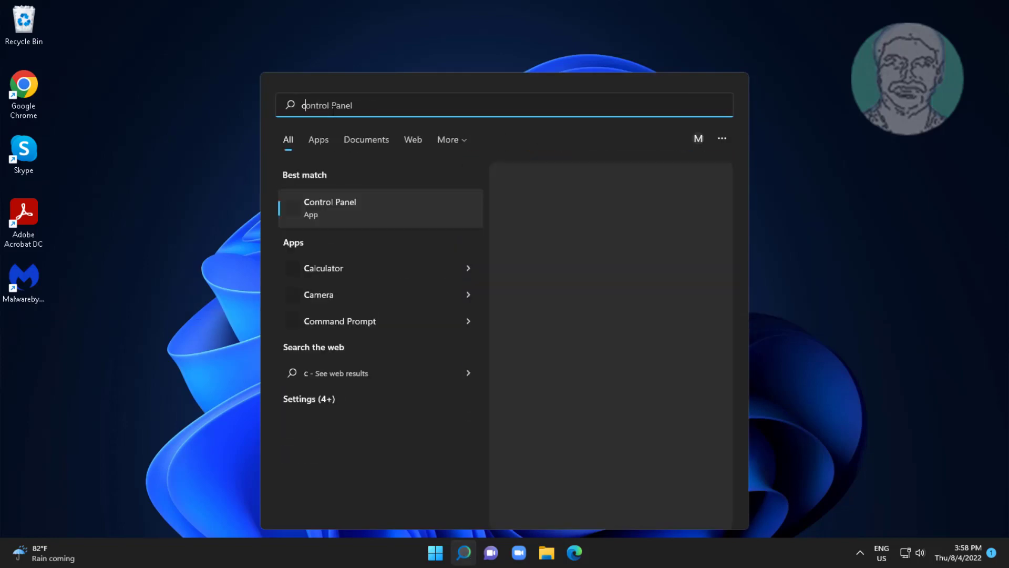
{"action": "type", "text": "md"}
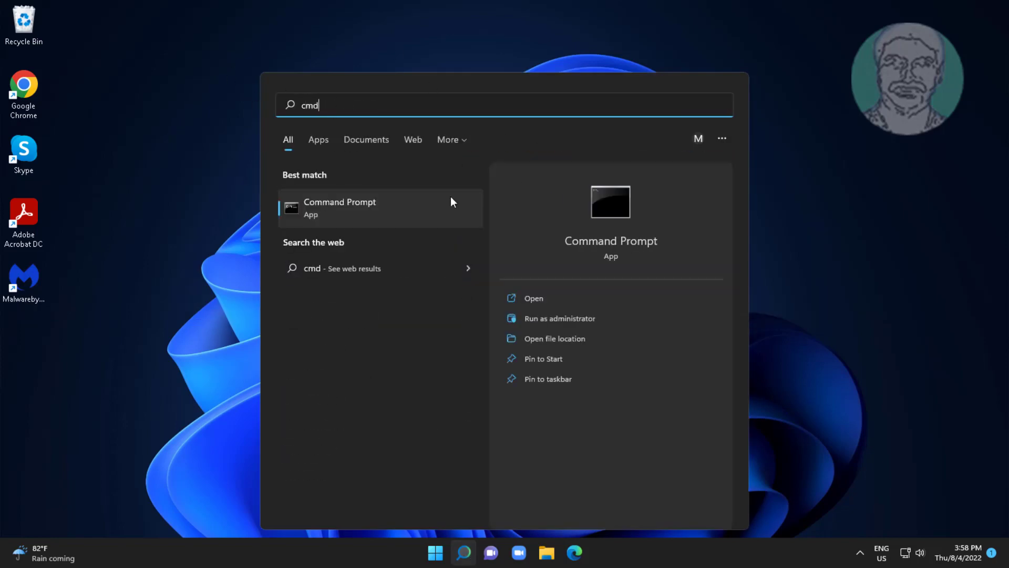
{"action": "left_click", "coordinate": [319, 201]}
{"action": "right_click", "coordinate": [319, 201]}
{"action": "left_click", "coordinate": [390, 223]}
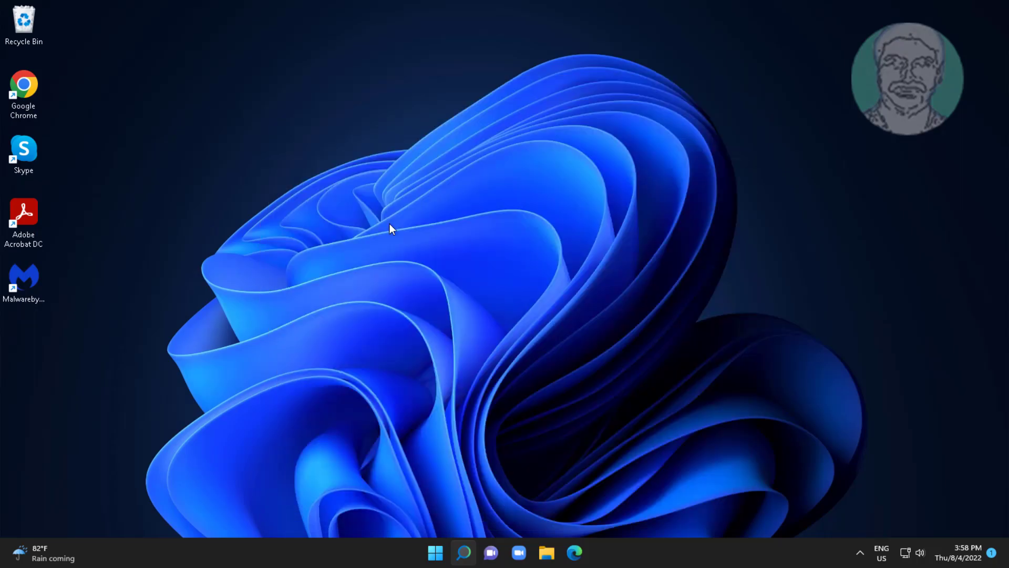
{"action": "left_click", "coordinate": [435, 373]}
{"action": "type", "text": "sfc /scannow"}
- Run sfc /scannow until it reaches 100% and repairs the corrupt files
{"action": "key", "text": "Return"}
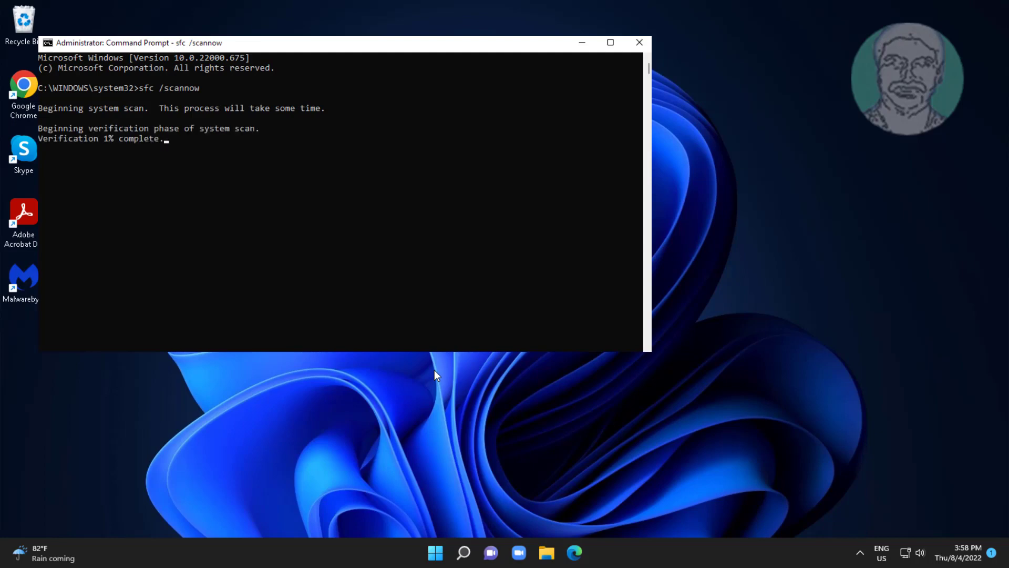
{"action": "left_click", "coordinate": [388, 219]}
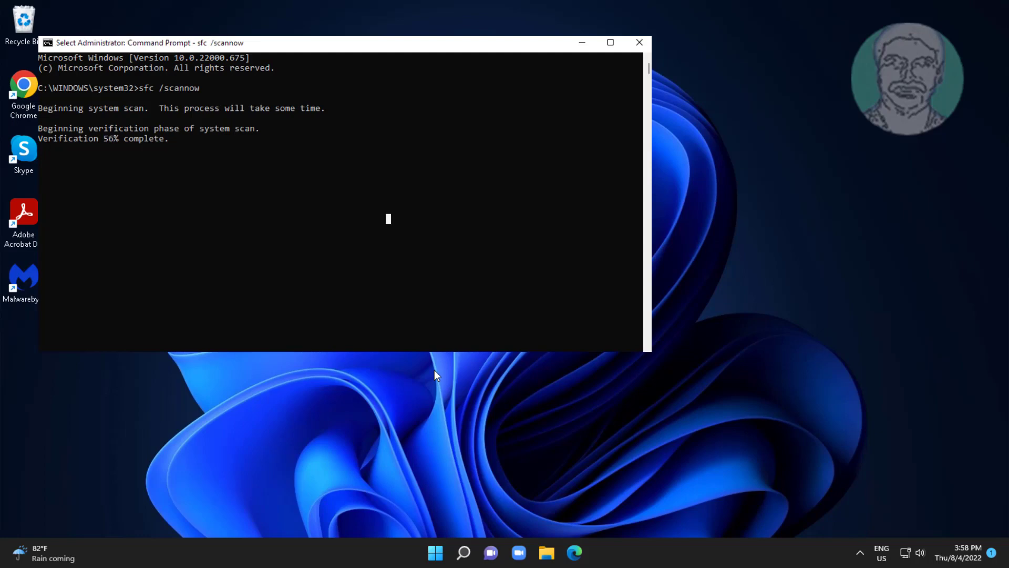
{"action": "key", "text": "Return"}
{"action": "left_click", "coordinate": [157, 212]}
{"action": "key", "text": "Escape"}
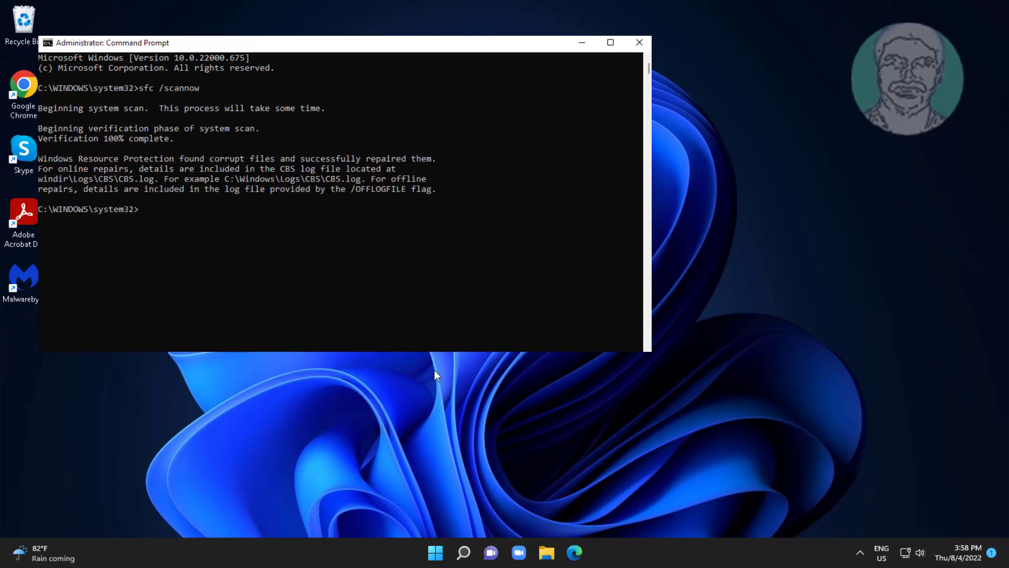
{"action": "type", "text": "dism /online "}
{"action": "type", "text": "/cleanup-image /restorehealth"}
- Run dism /online /cleanup-image /restorehealth, exit the console and restart the PC
{"action": "key", "text": "Return"}
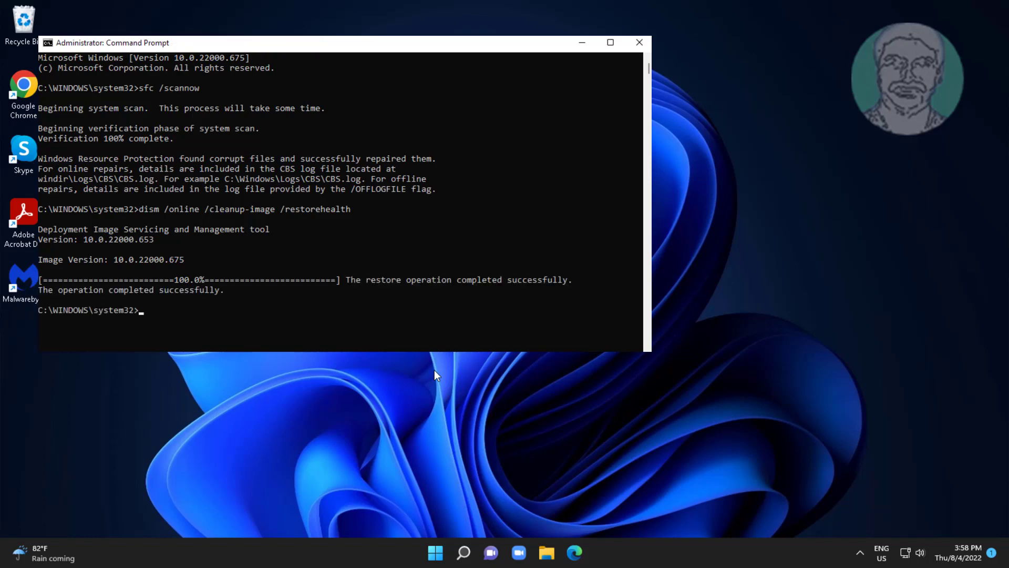
{"action": "left_click", "coordinate": [183, 324]}
{"action": "type", "text": "ex"}
{"action": "type", "text": "it"}
{"action": "key", "text": "Return"}
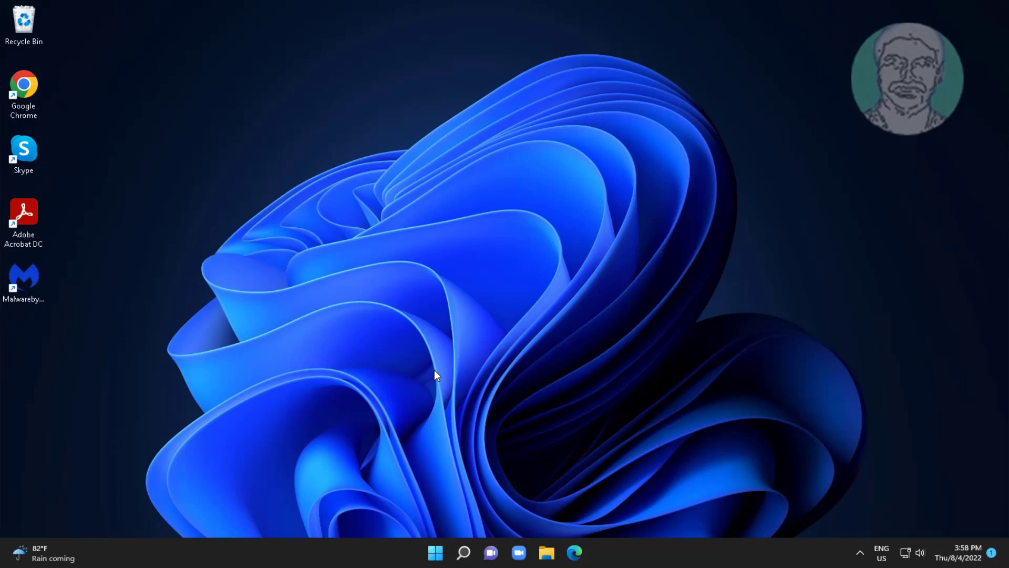
{"action": "left_click", "coordinate": [439, 557]}
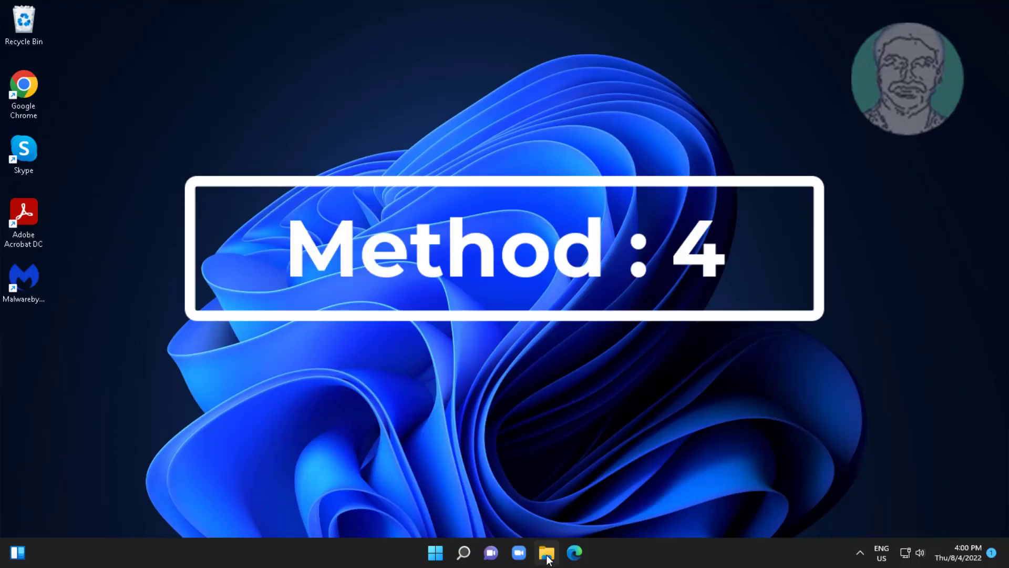
- Open File Explorer at This PC and bring up the Local Disk (C:) context menu
{"action": "left_click", "coordinate": [547, 559]}
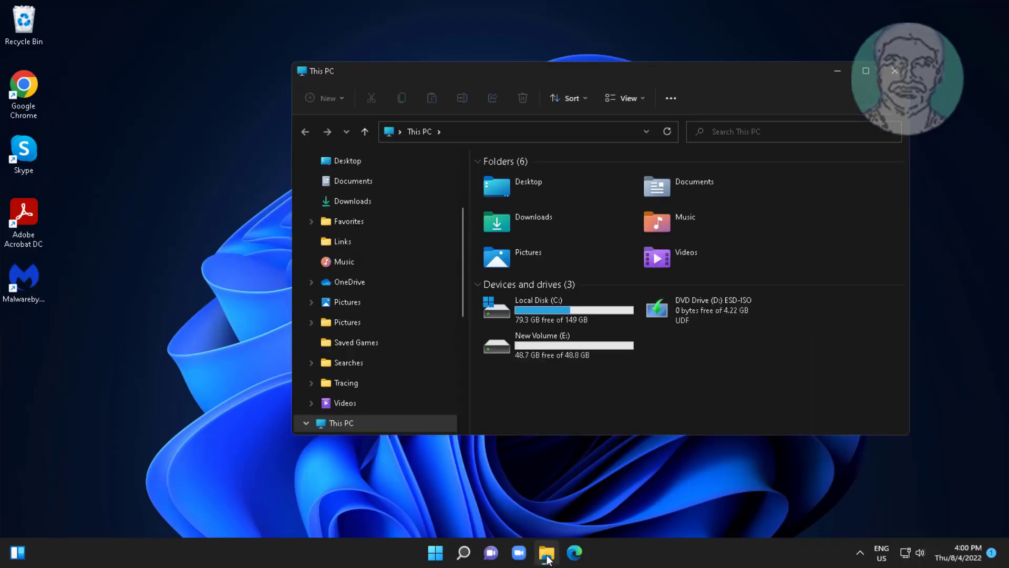
{"action": "right_click", "coordinate": [562, 315]}
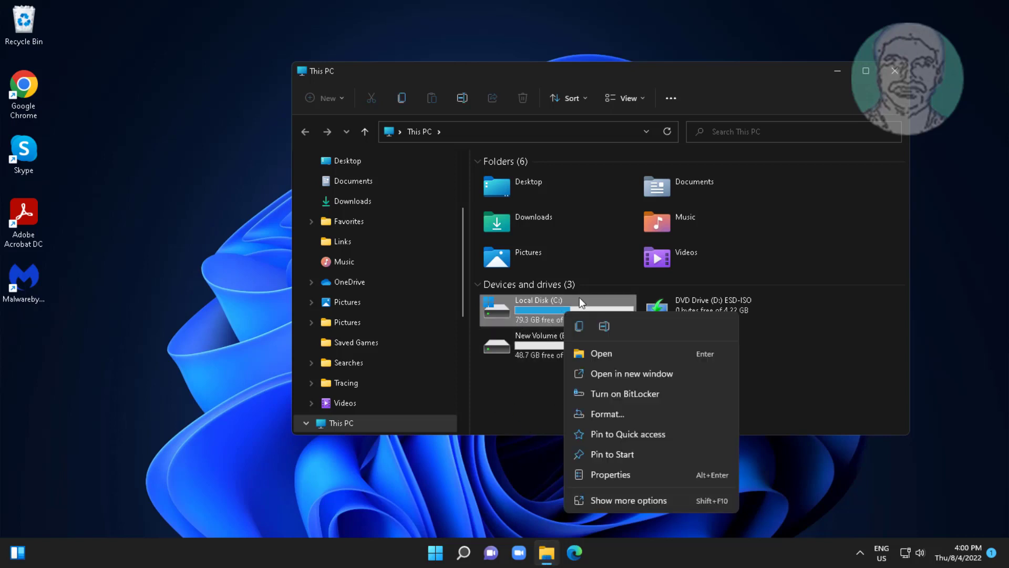
- Start a Scan drive error check on Local Disk (C:) from its Properties Tools tab
{"action": "left_click", "coordinate": [621, 470]}
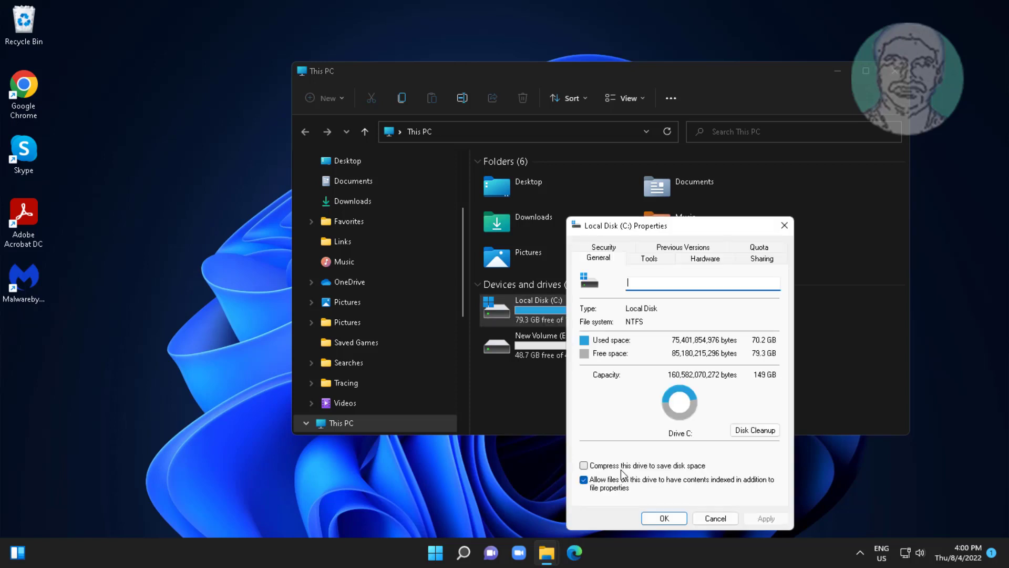
{"action": "left_click", "coordinate": [649, 259]}
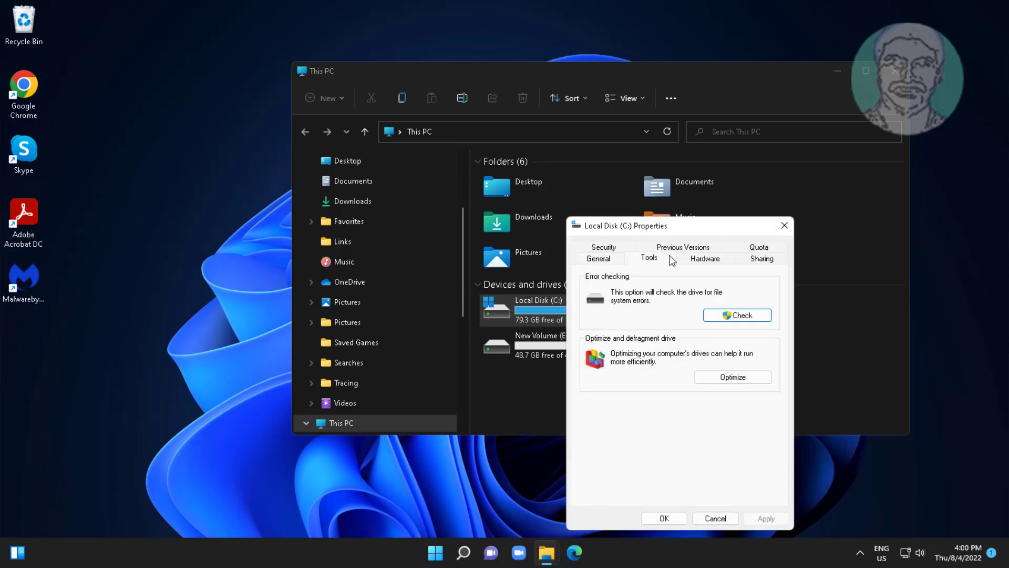
{"action": "left_click", "coordinate": [731, 318]}
{"action": "left_click", "coordinate": [548, 280]}
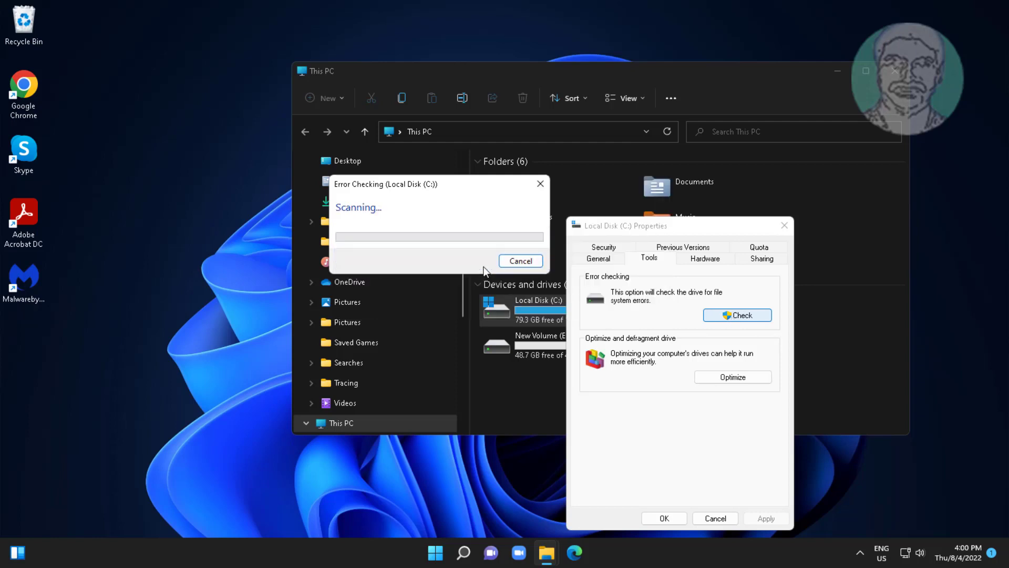